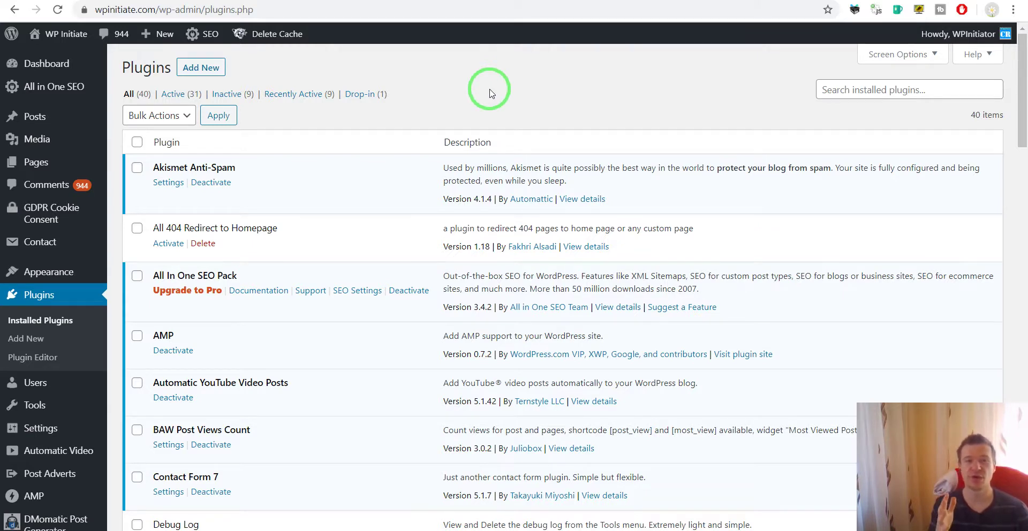
# - Open Add New, then Upload Plugin to show the .zip upload form, closing the file picker unused
pyautogui.click(202, 69)
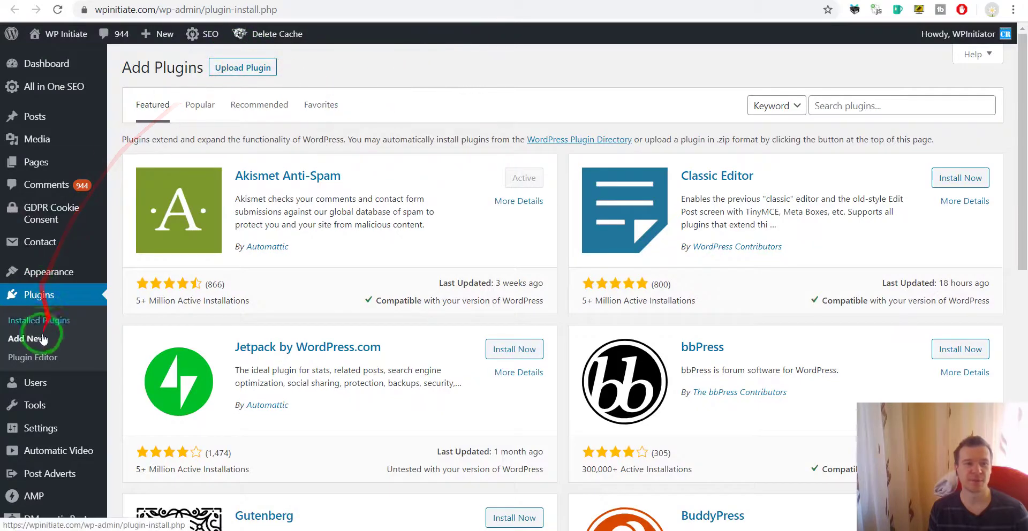
pyautogui.click(243, 68)
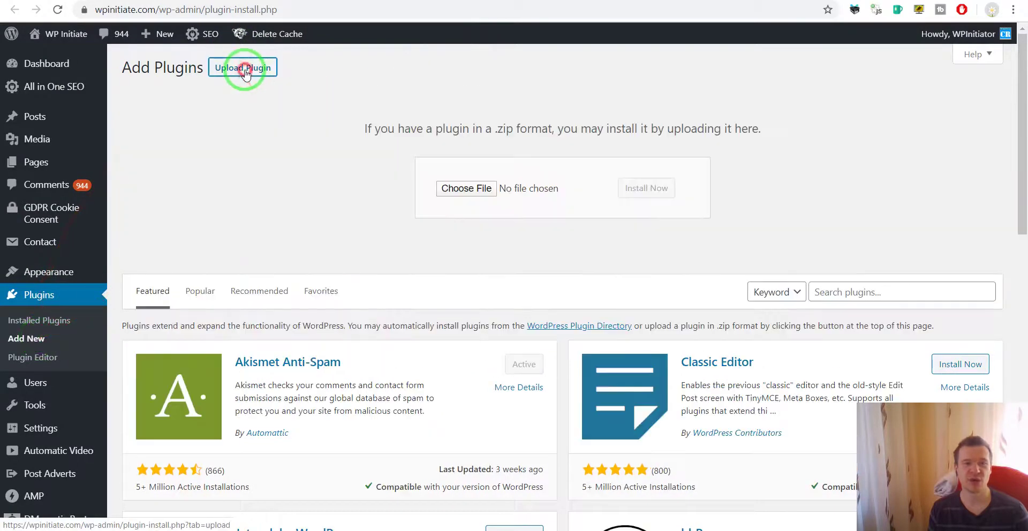
pyautogui.click(454, 188)
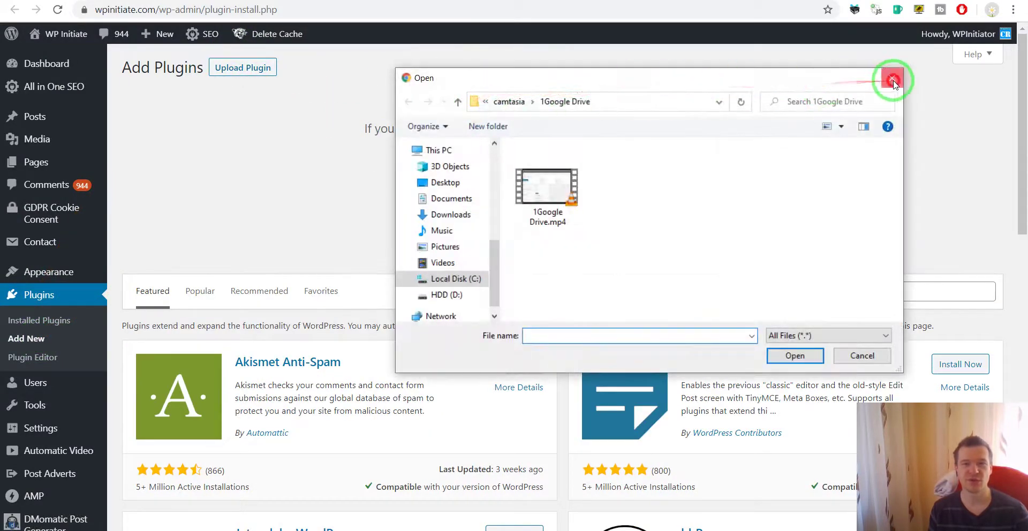
pyautogui.click(892, 81)
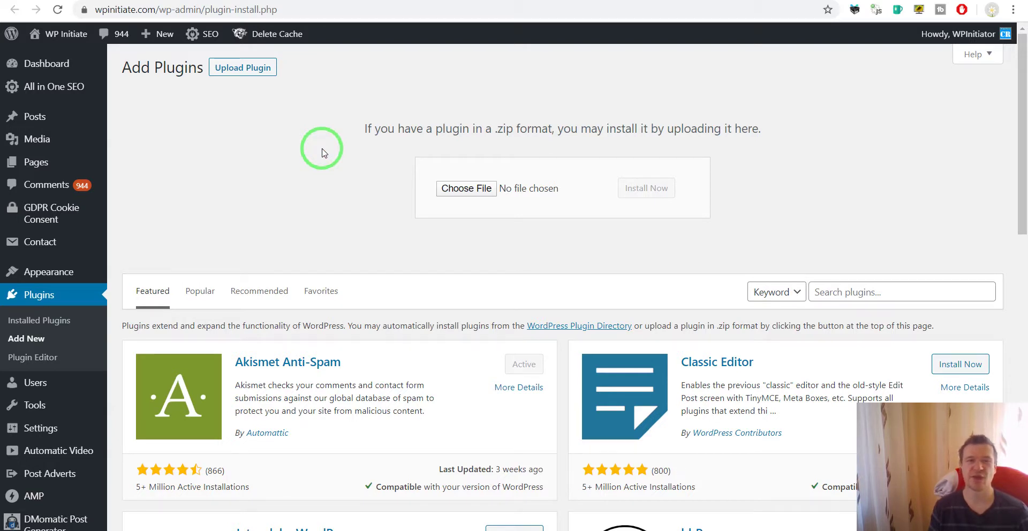
pyautogui.click(301, 149)
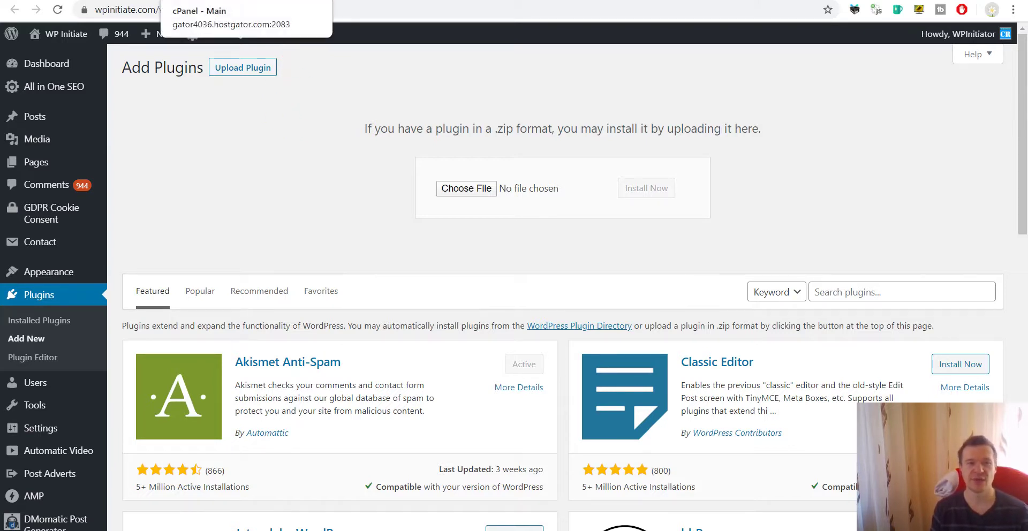
# - Launch File Manager from HostGator cPanel's Popular Links, then return to WordPress Installed Plugins
pyautogui.click(246, 1)
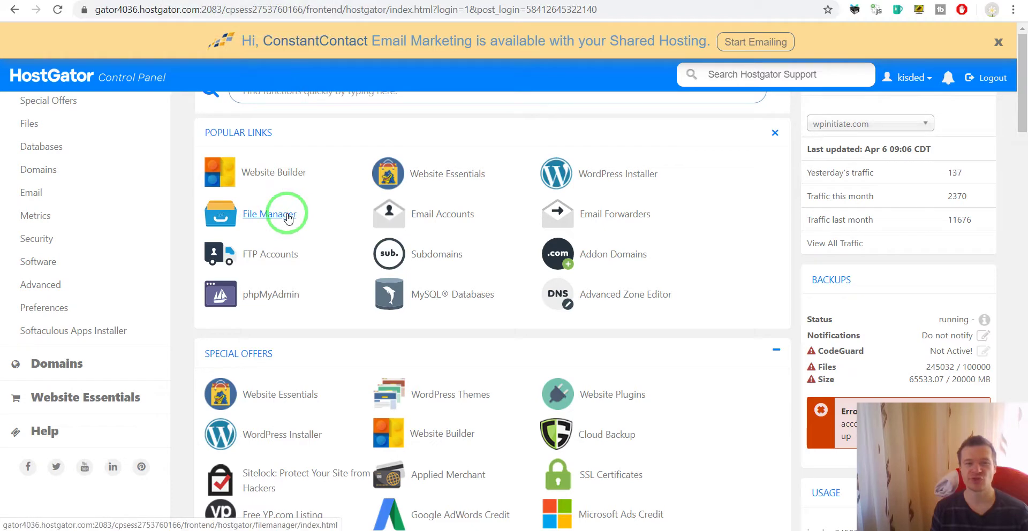
pyautogui.click(256, 215)
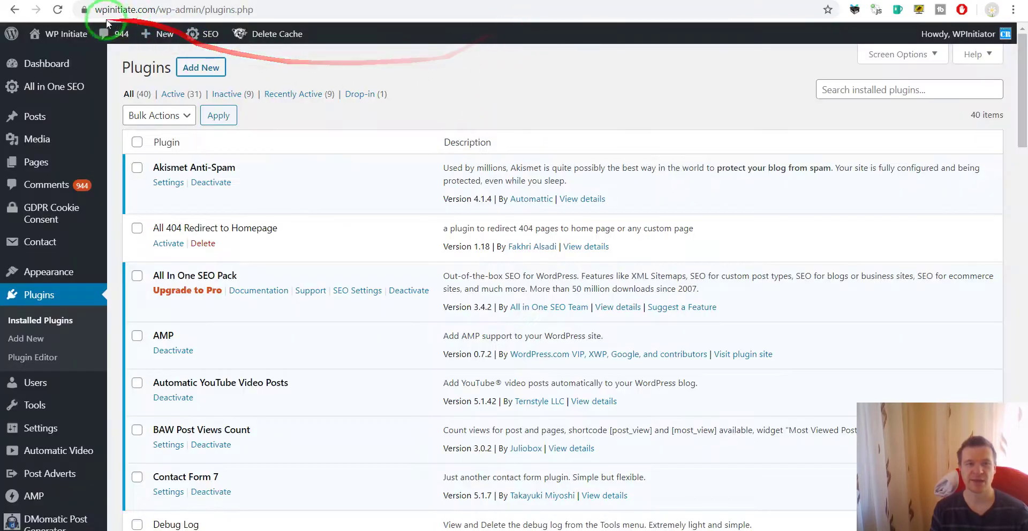
pyautogui.click(57, 10)
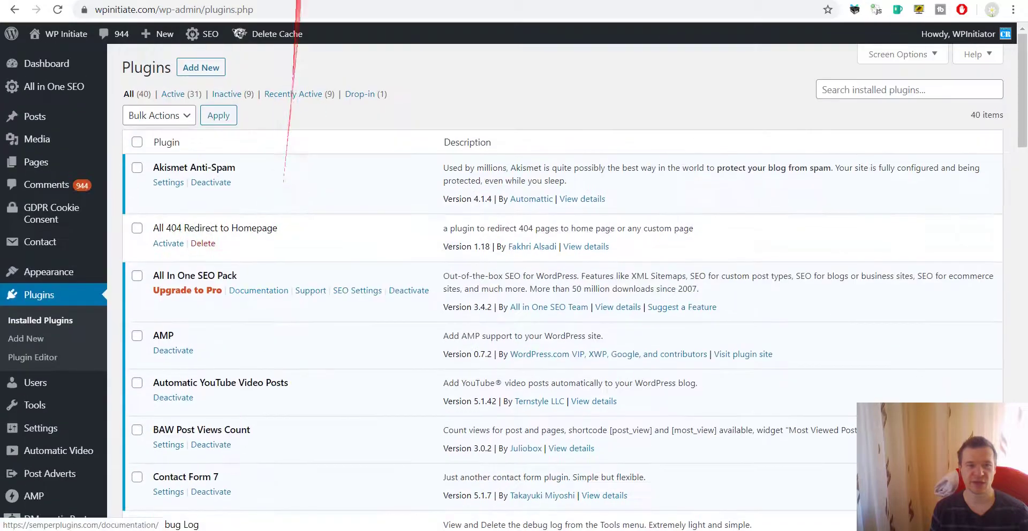
# - In the File Manager folder tree, navigate to public_html/wp-content/plugins
pyautogui.click(350, 0)
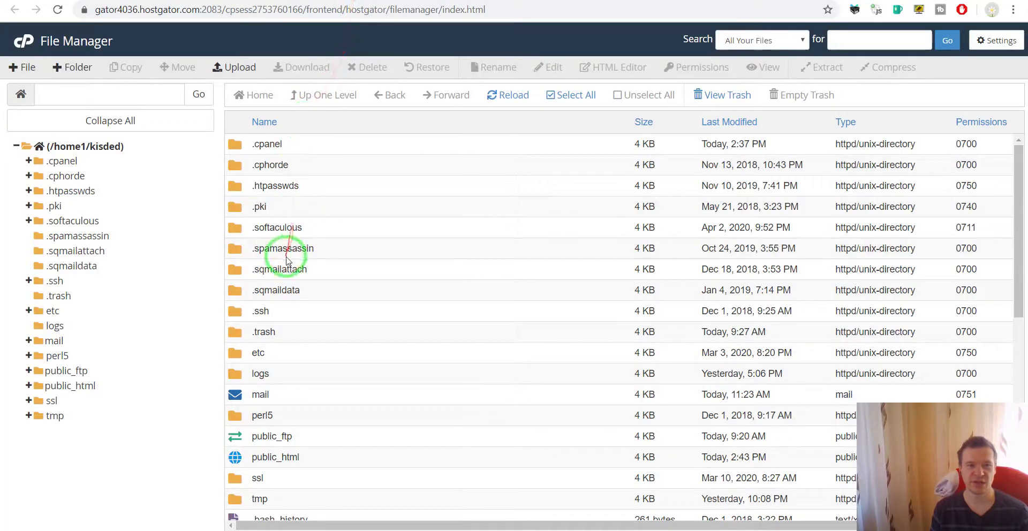
pyautogui.click(455, 0)
pyautogui.click(353, 0)
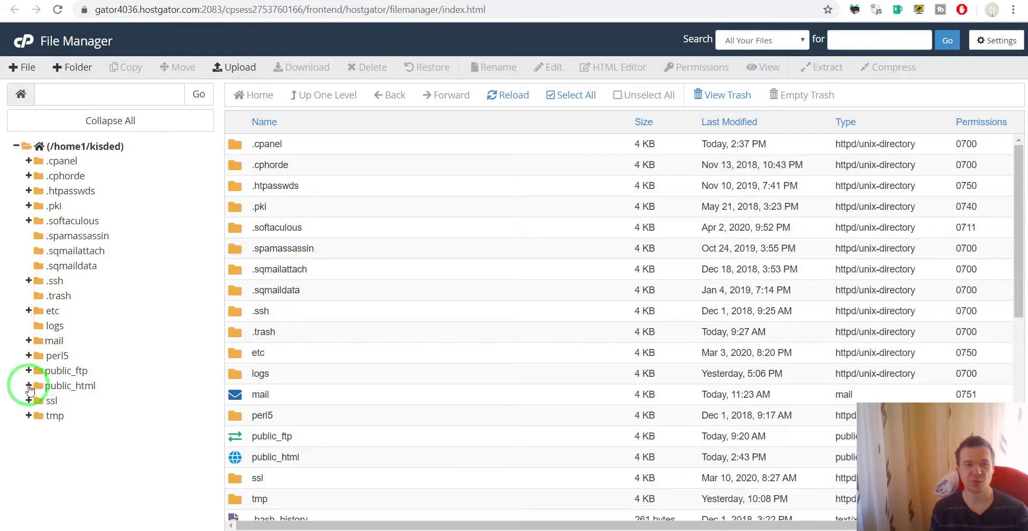
pyautogui.click(30, 387)
pyautogui.scroll(-2, 59, 375)
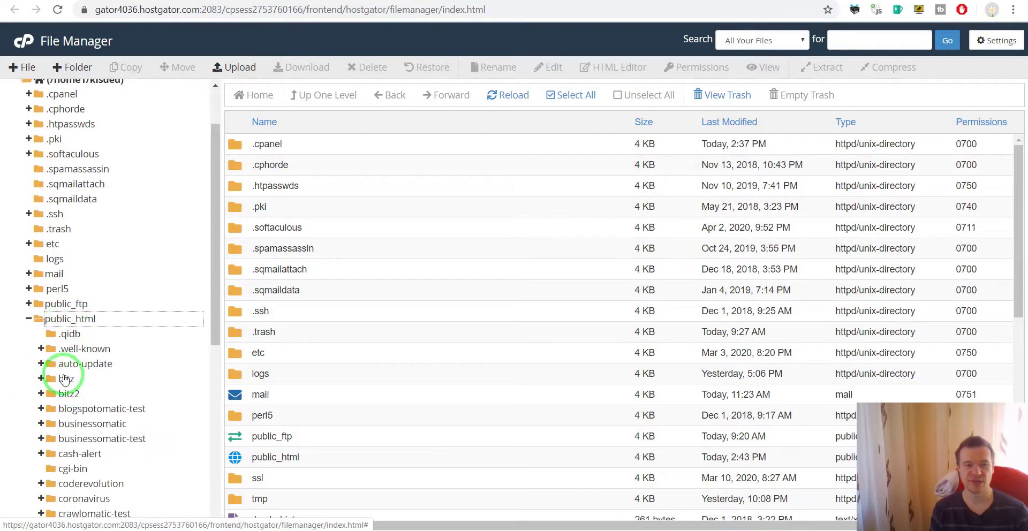
pyautogui.scroll(-2, 64, 378)
pyautogui.scroll(-6, 61, 371)
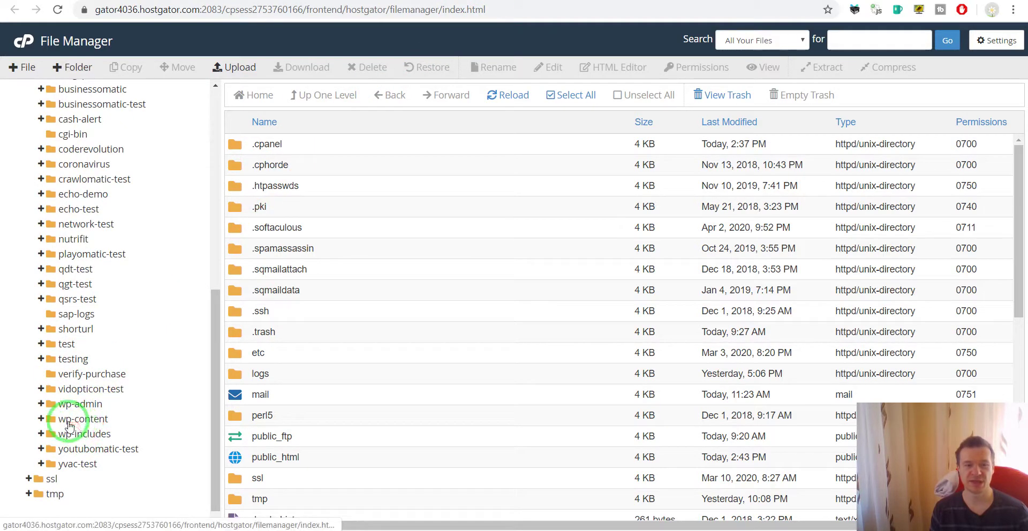
pyautogui.click(70, 423)
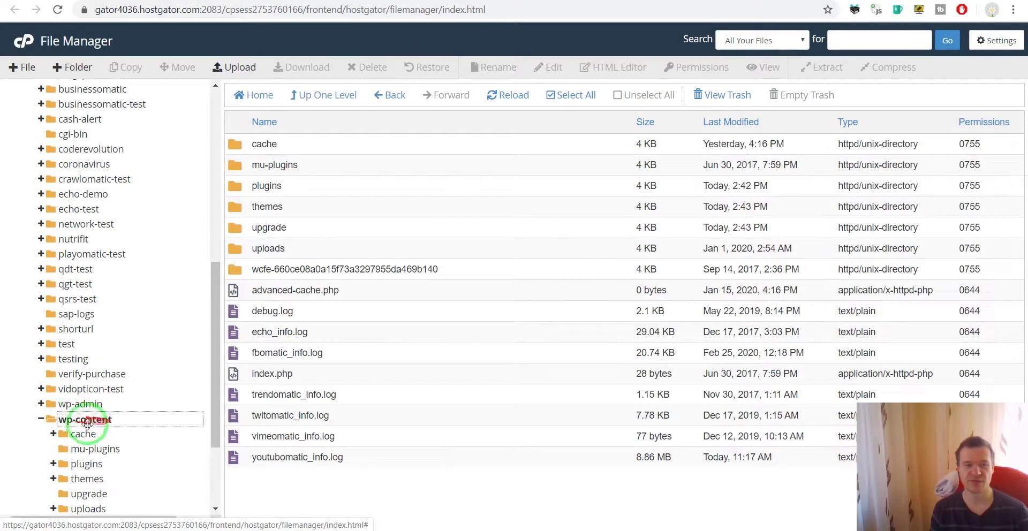
pyautogui.scroll(-3, 97, 423)
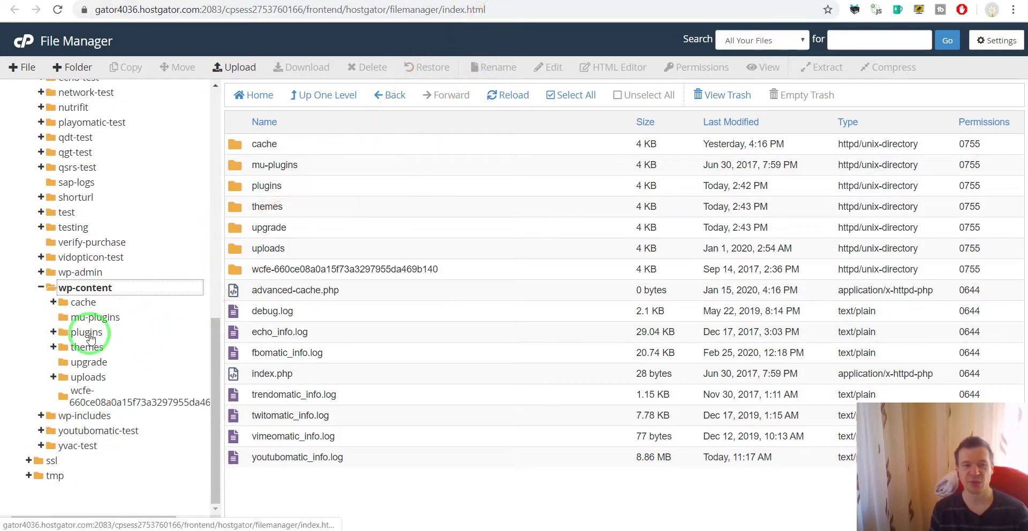
pyautogui.click(80, 333)
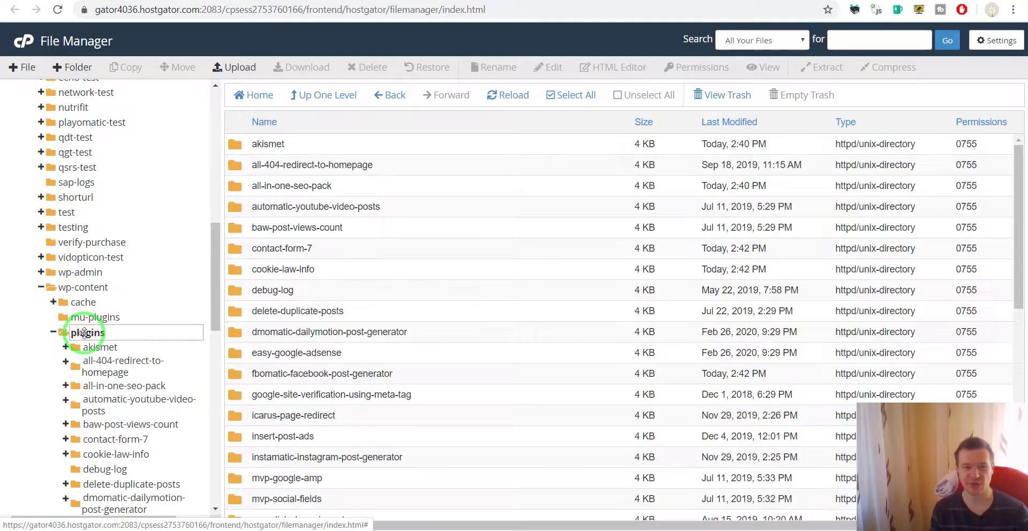
pyautogui.scroll(-1, 321, 246)
pyautogui.scroll(-8, 320, 246)
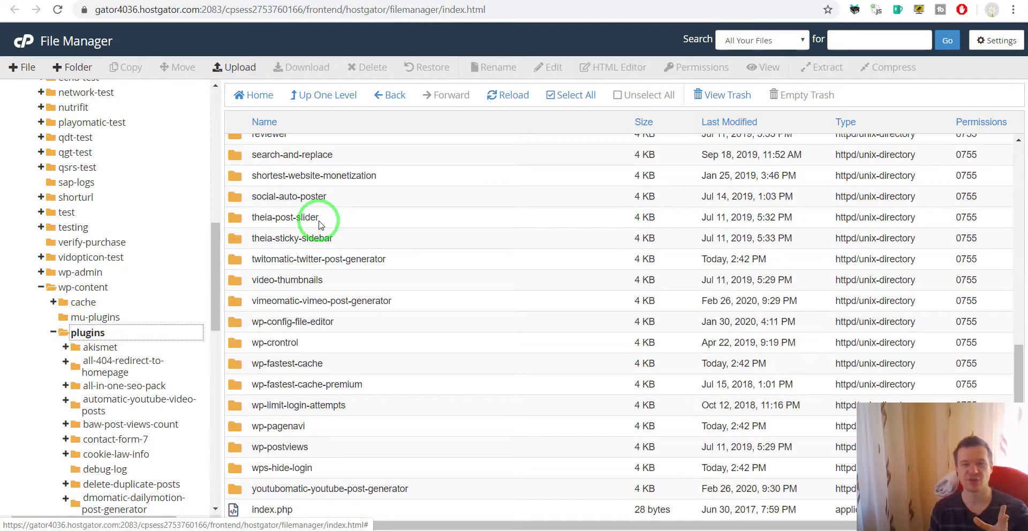
# - Upload all five plugin zip files from the local folder into the plugins directory
pyautogui.click(234, 70)
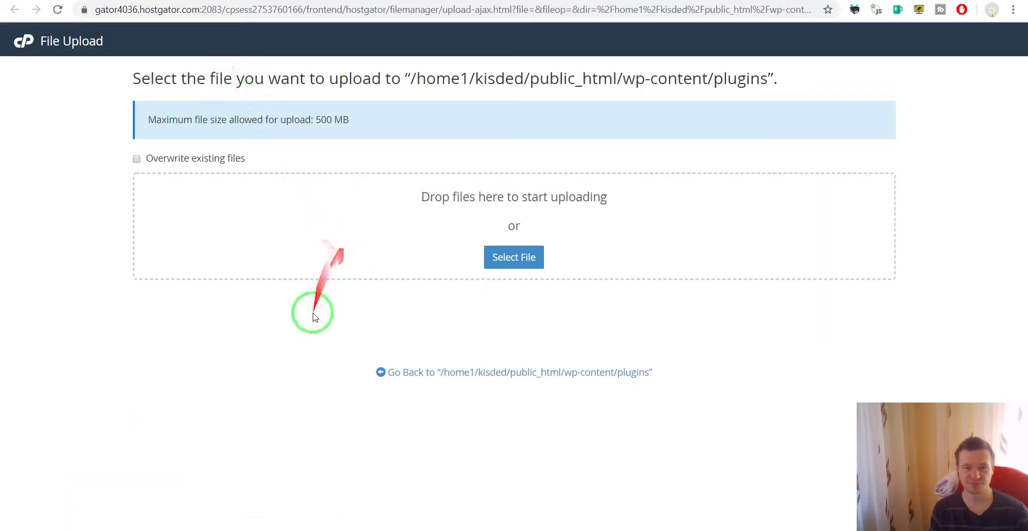
pyautogui.click(279, 528)
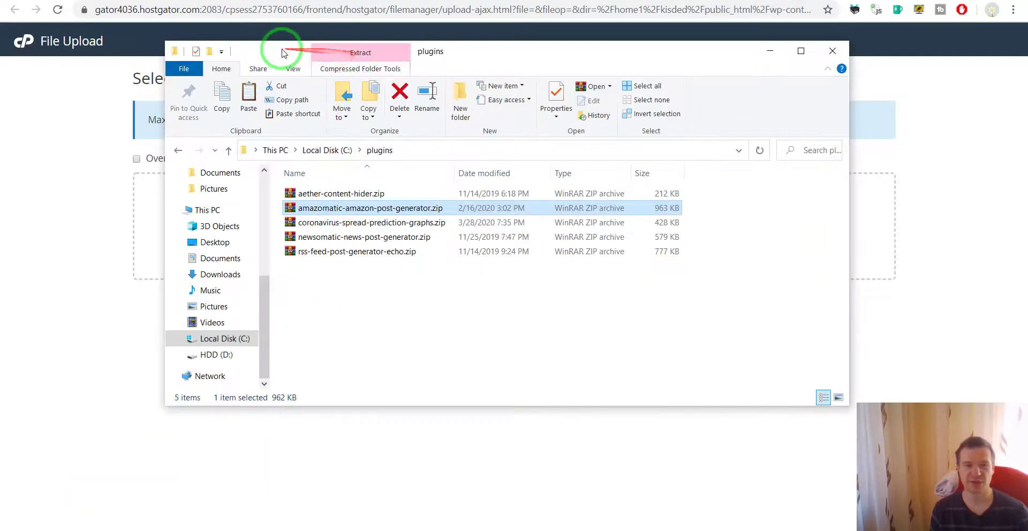
pyautogui.moveTo(282, 52); pyautogui.dragTo(459, 66)
pyautogui.hotkey('ctrl', 'a')
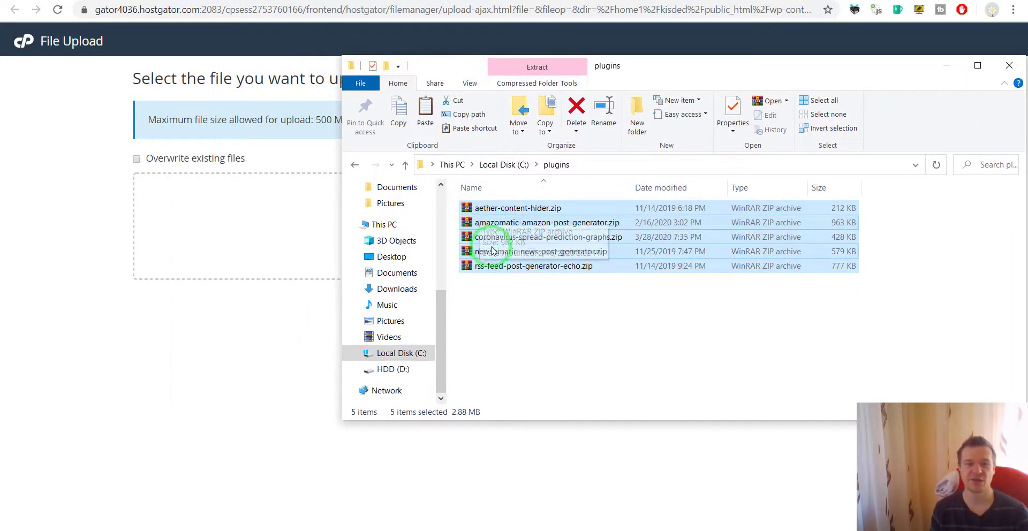
pyautogui.moveTo(489, 237); pyautogui.dragTo(274, 235)
pyautogui.scroll(-2, 113, 252)
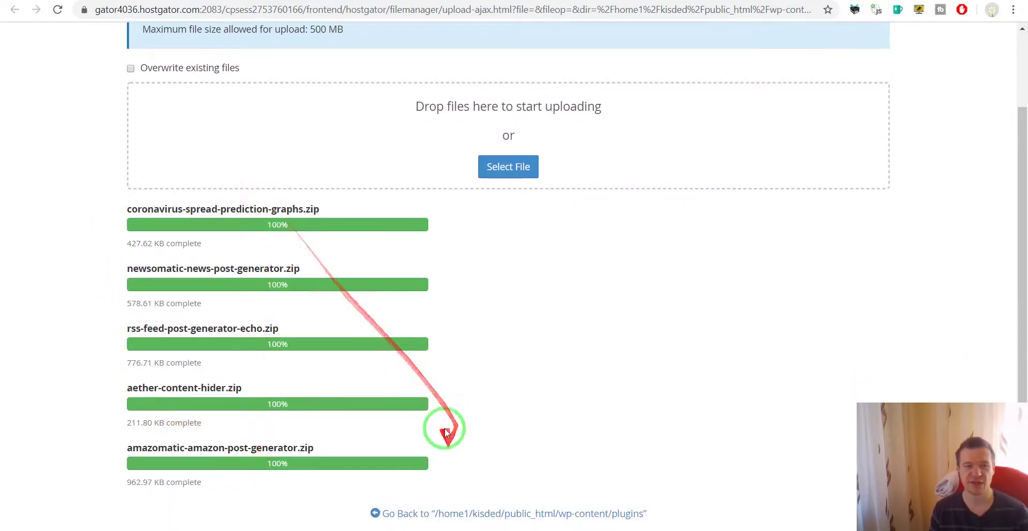
# - Go back to the plugins listing and select the uploaded zips from aether-content-hider.zip onward
pyautogui.click(454, 516)
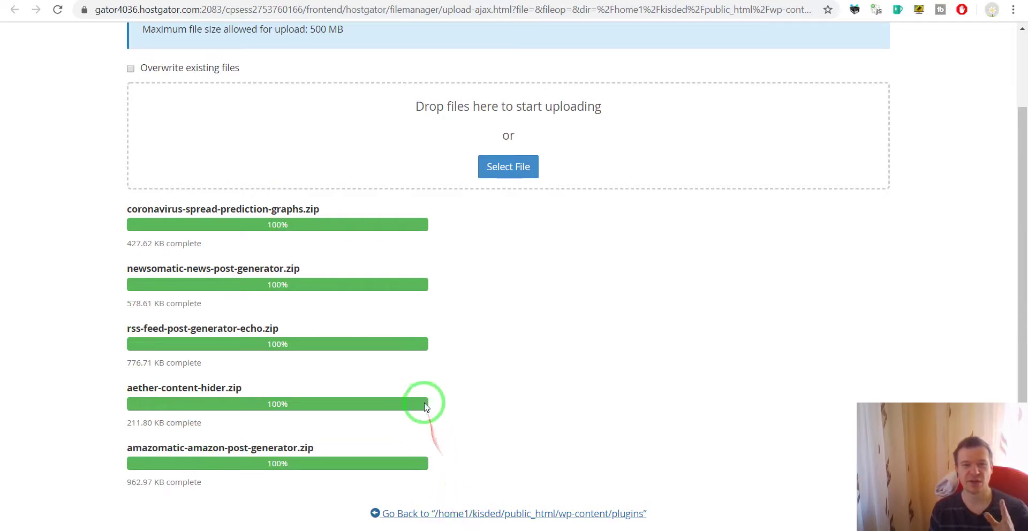
pyautogui.scroll(-10, 416, 360)
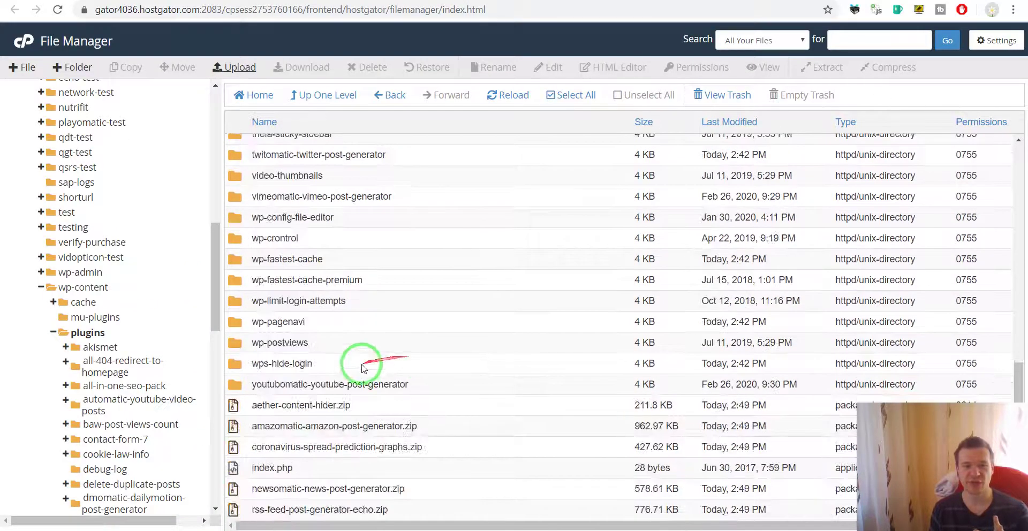
pyautogui.click(277, 407)
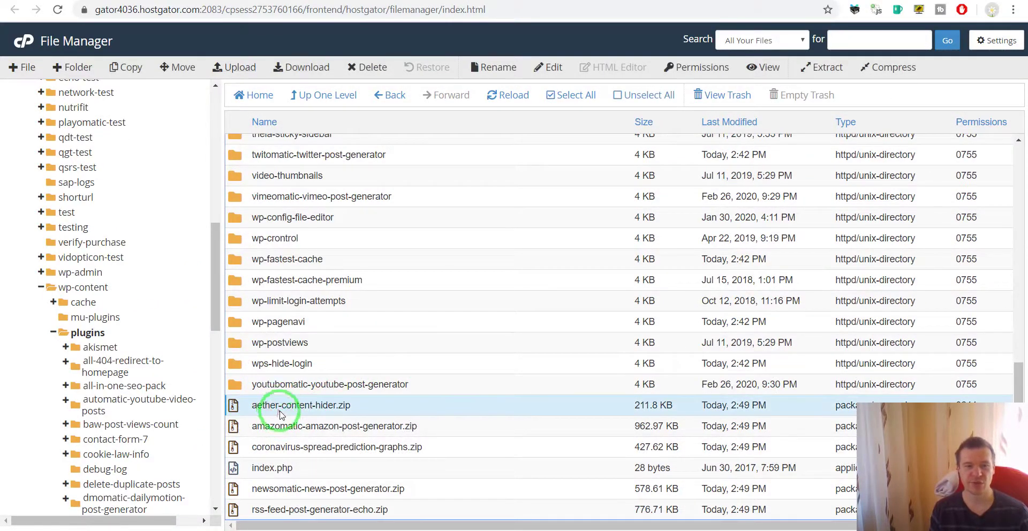
pyautogui.keyDown('shift'); pyautogui.click(274, 507); pyautogui.keyUp('shift')
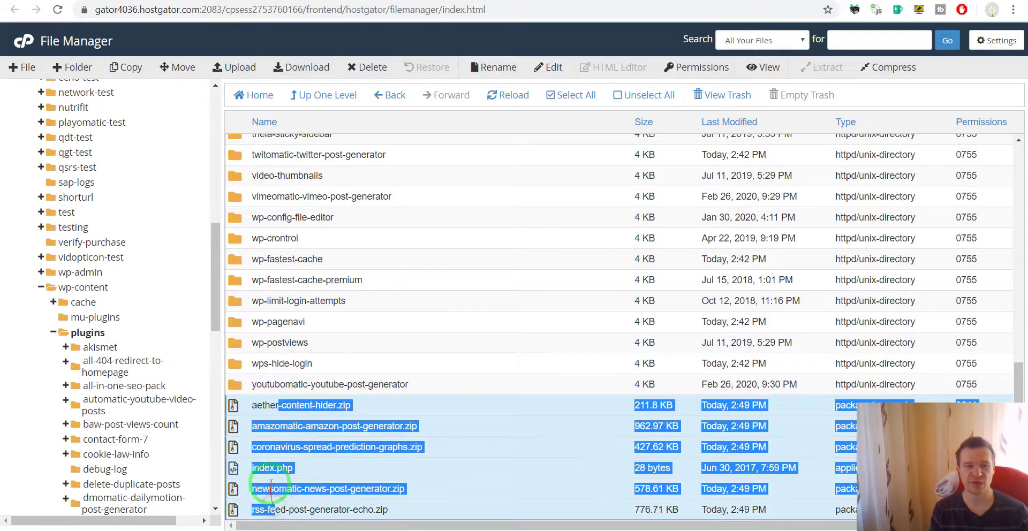
# - Extract aether-content-hider.zip into /public_html/wp-content/plugins and close the results log
pyautogui.click(244, 467)
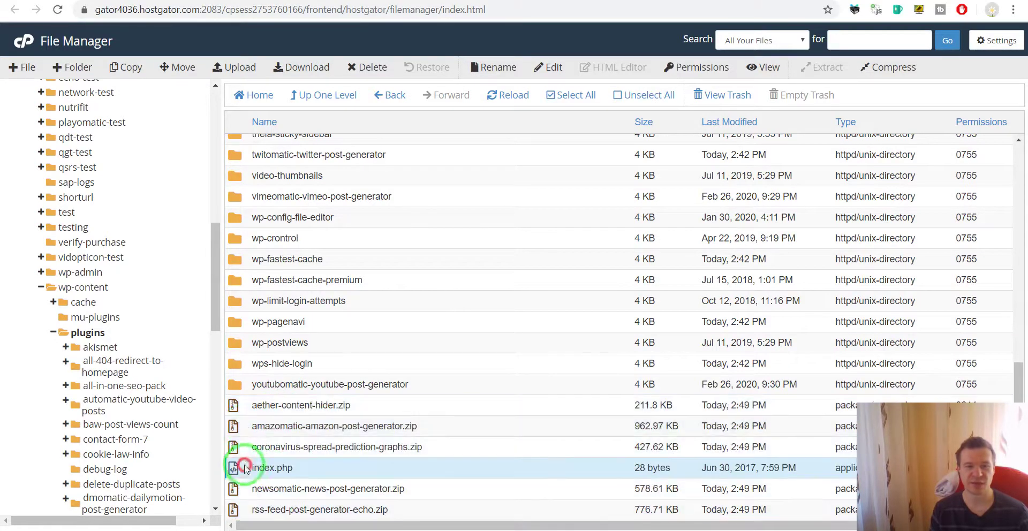
pyautogui.click(244, 411)
pyautogui.click(821, 66)
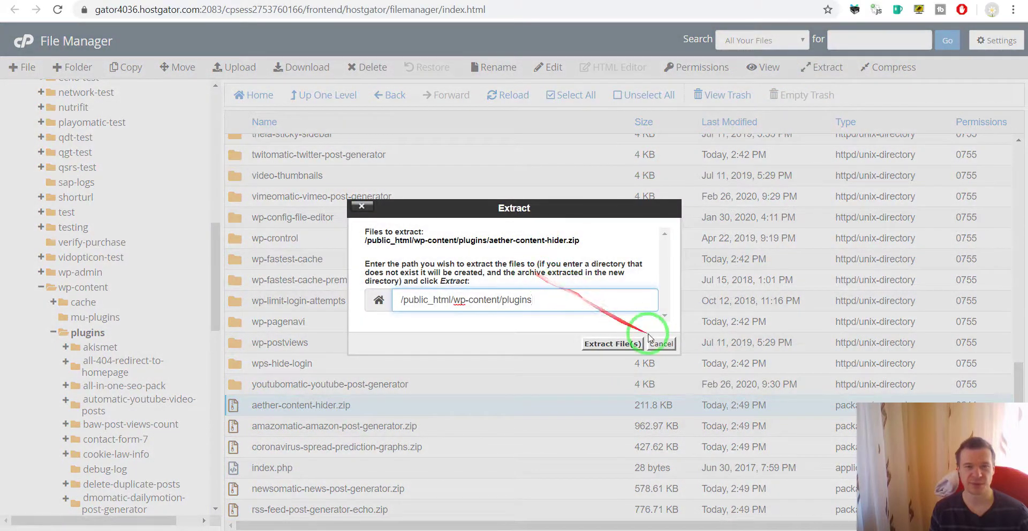
pyautogui.click(611, 343)
pyautogui.keyDown('ctrl'); pyautogui.click(329, 426); pyautogui.keyUp('ctrl')
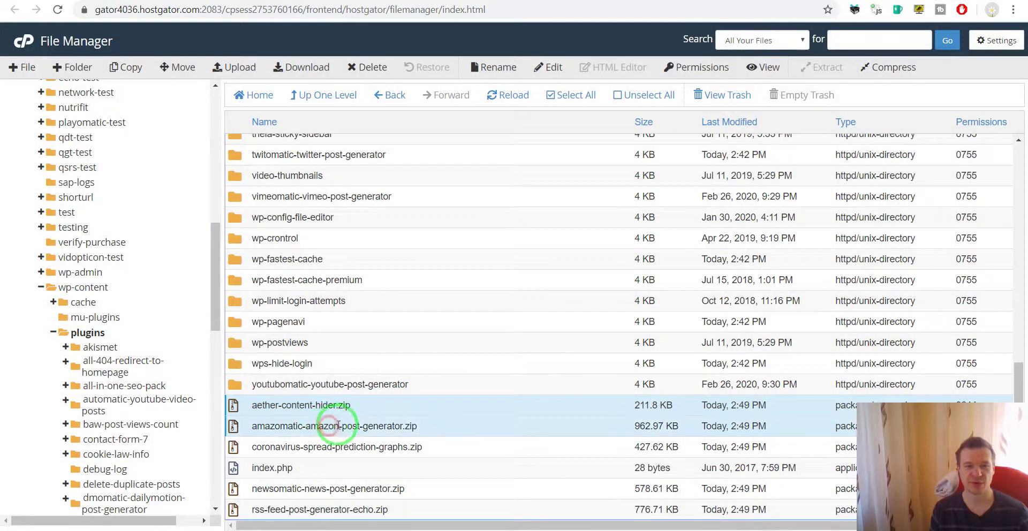
pyautogui.click(257, 398)
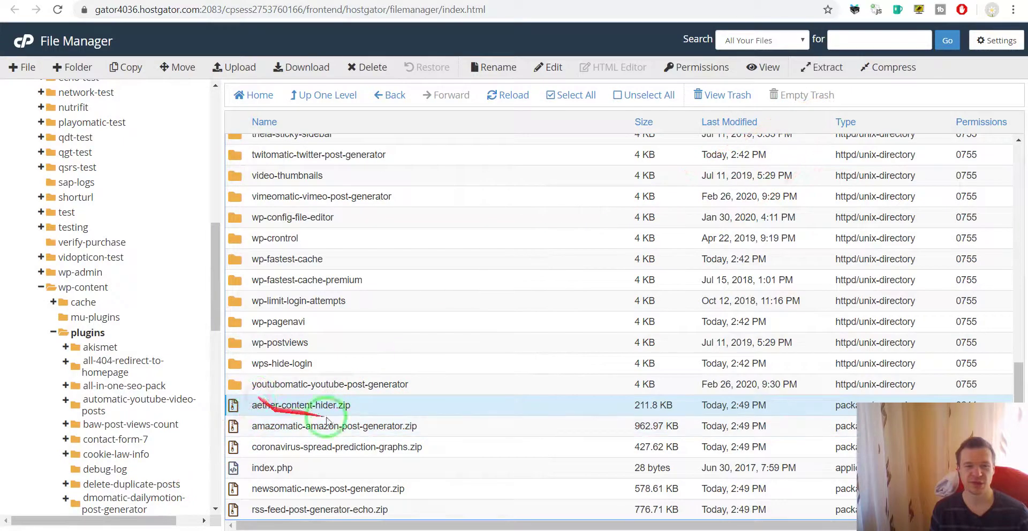
pyautogui.click(822, 67)
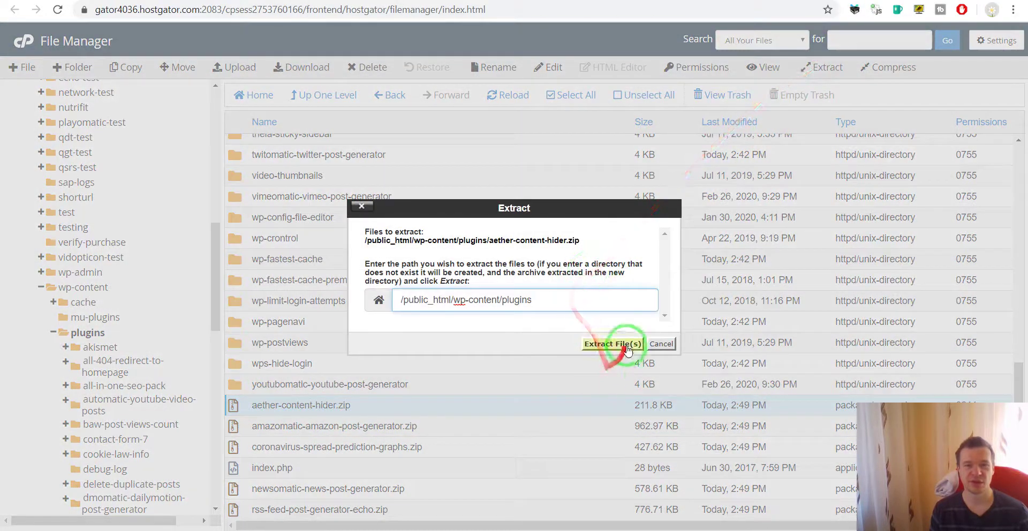
pyautogui.click(611, 343)
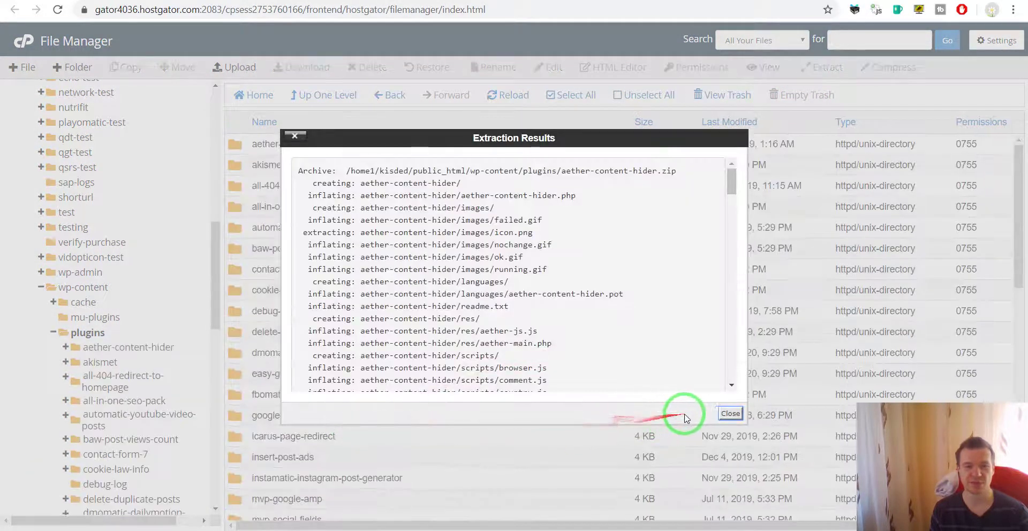
pyautogui.click(730, 414)
pyautogui.scroll(-10, 401, 398)
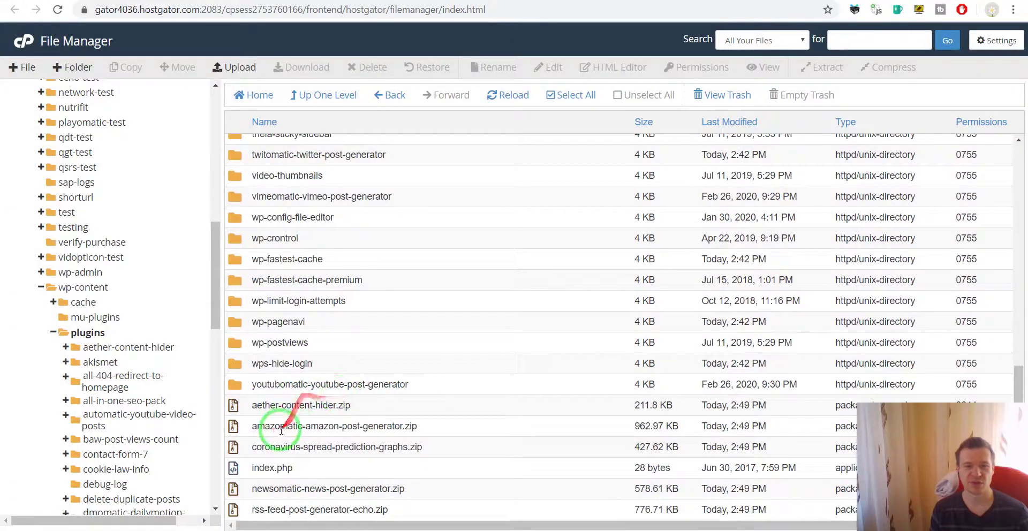
# - Extract amazomatic-amazon-post-generator.zip and coronavirus-spread-prediction-graphs.zip into the plugins folder
pyautogui.click(321, 426)
pyautogui.click(822, 67)
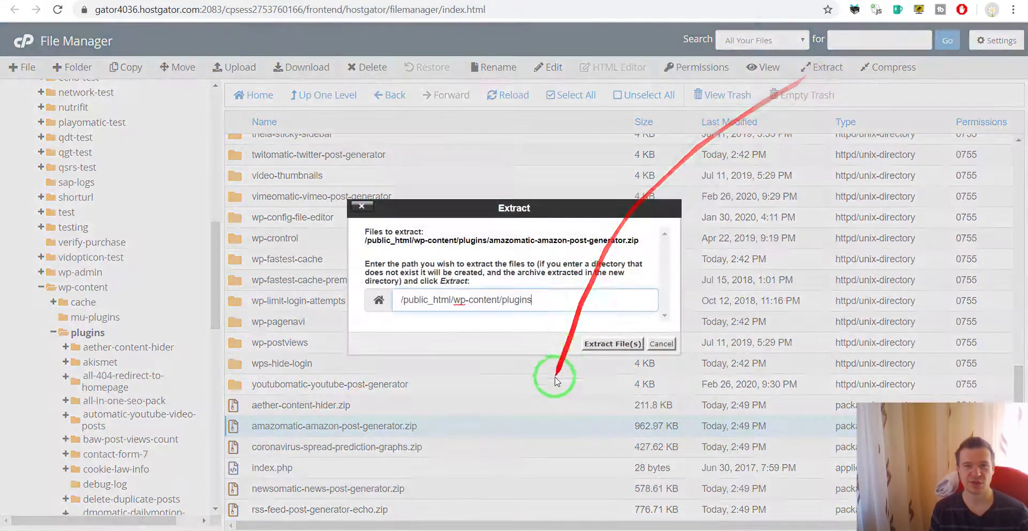
pyautogui.click(612, 343)
pyautogui.click(727, 412)
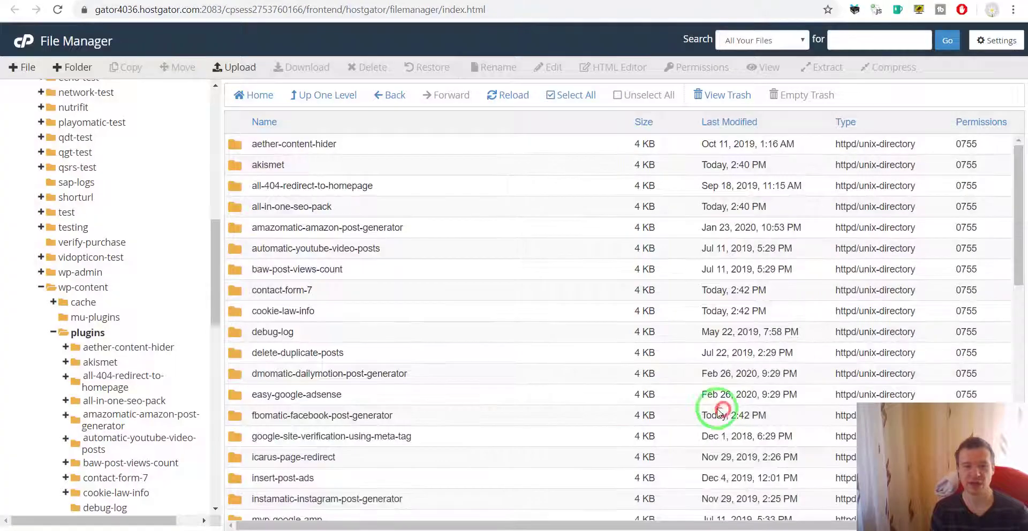
pyautogui.scroll(-15, 459, 409)
pyautogui.click(273, 449)
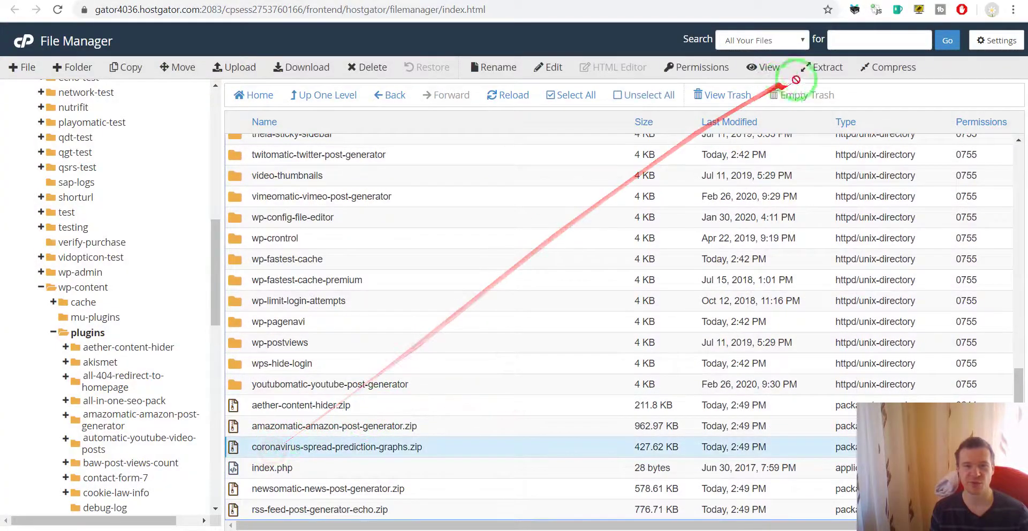
pyautogui.click(819, 67)
pyautogui.click(613, 345)
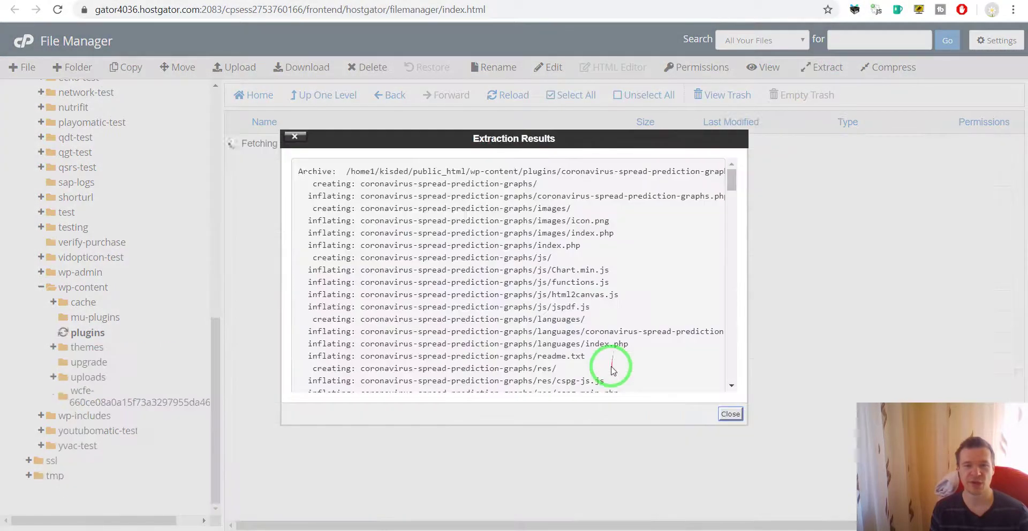
pyautogui.click(727, 411)
# - Extract newsomatic-news-post-generator.zip and rss-feed-post-generator-echo.zip into the plugins folder
pyautogui.scroll(-10, 386, 423)
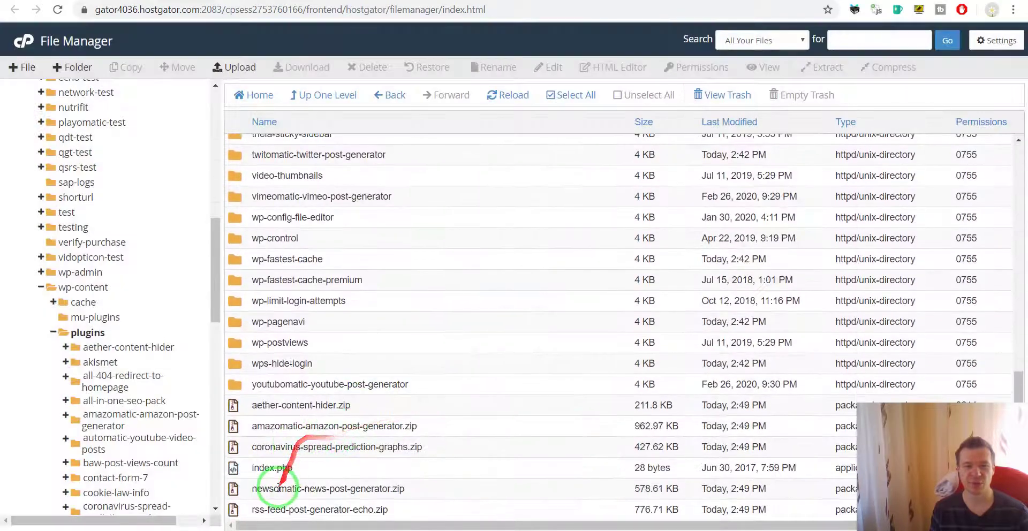
pyautogui.click(268, 488)
pyautogui.click(819, 67)
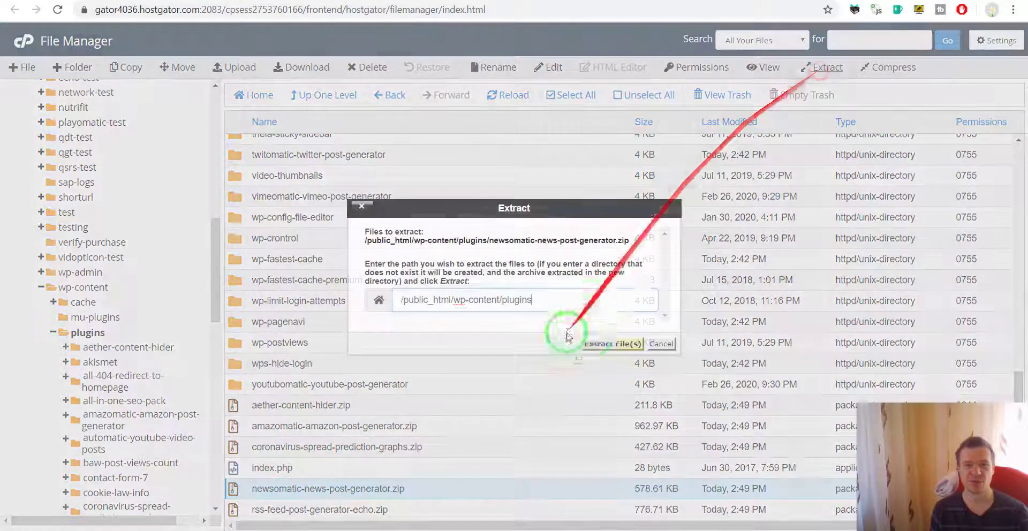
pyautogui.click(613, 343)
pyautogui.click(730, 414)
pyautogui.scroll(-10, 516, 428)
pyautogui.click(328, 509)
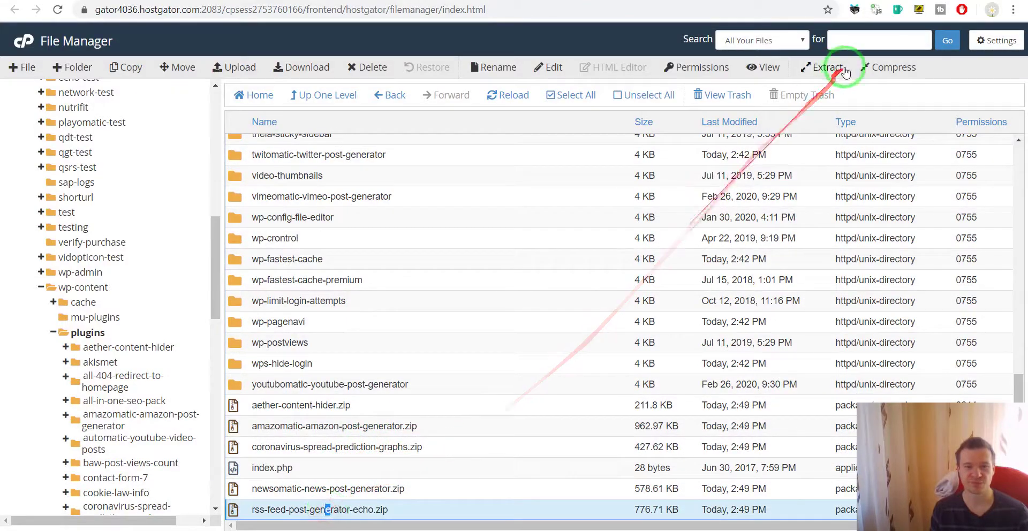
pyautogui.click(821, 68)
pyautogui.click(610, 344)
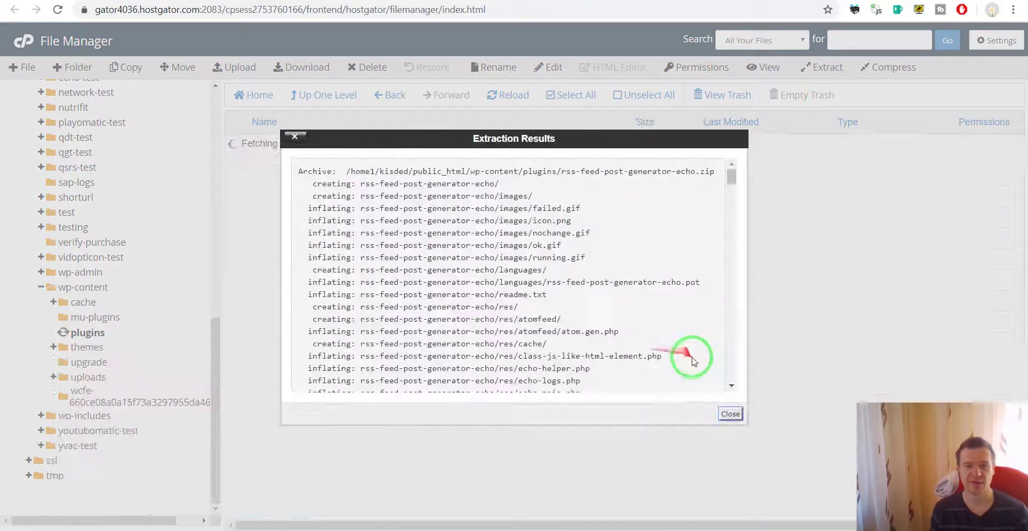
pyautogui.click(730, 414)
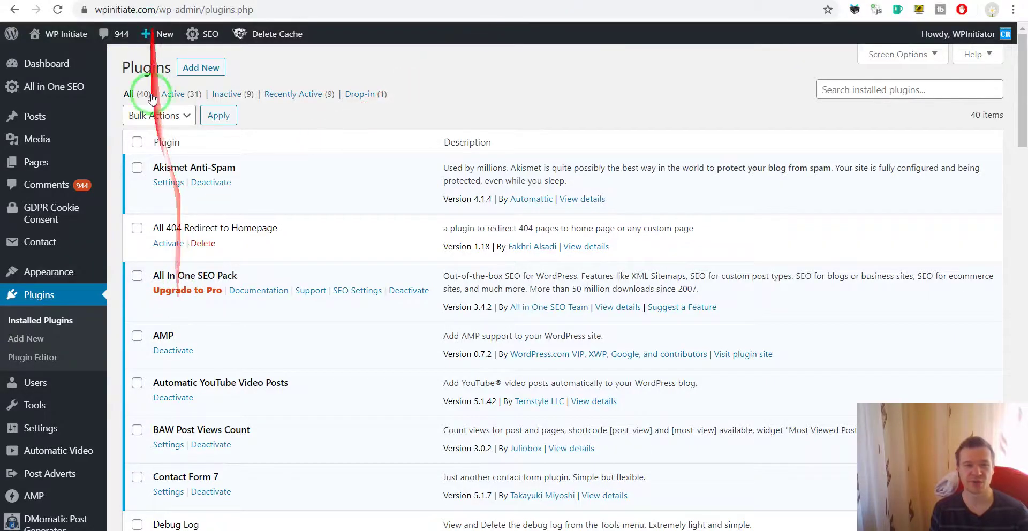
# - Reload the WordPress Plugins page so the newly extracted plugins appear
pyautogui.scroll(-5, 201, 195)
pyautogui.scroll(5, 197, 188)
pyautogui.click(57, 10)
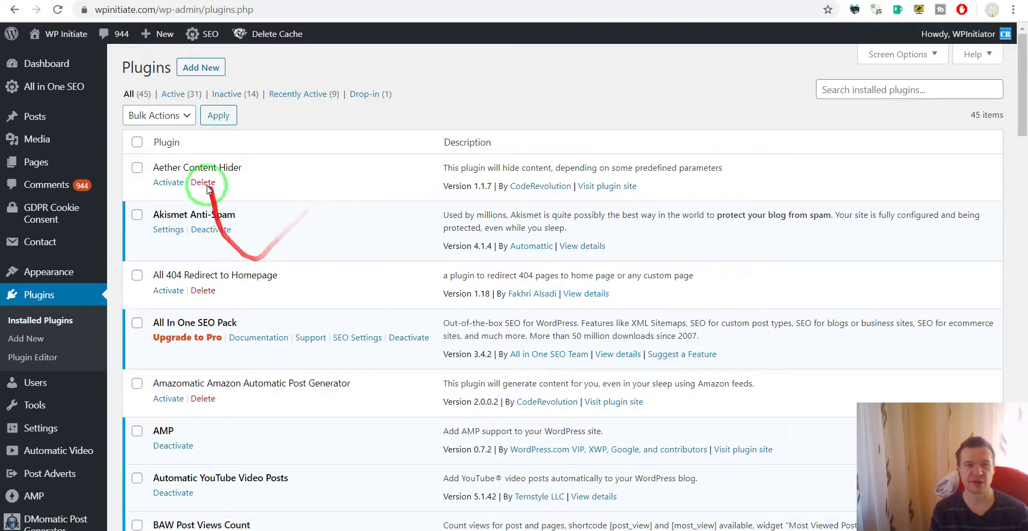
# - Look through the new plugins in the list, then activate Aether Content Hider
pyautogui.moveTo(157, 167); pyautogui.dragTo(350, 172)
pyautogui.scroll(-1, 227, 237)
pyautogui.scroll(-4, 228, 237)
pyautogui.scroll(-3, 280, 207)
pyautogui.moveTo(206, 212); pyautogui.dragTo(345, 218)
pyautogui.scroll(-5, 299, 225)
pyautogui.moveTo(186, 199); pyautogui.dragTo(268, 197)
pyautogui.scroll(-7, 229, 218)
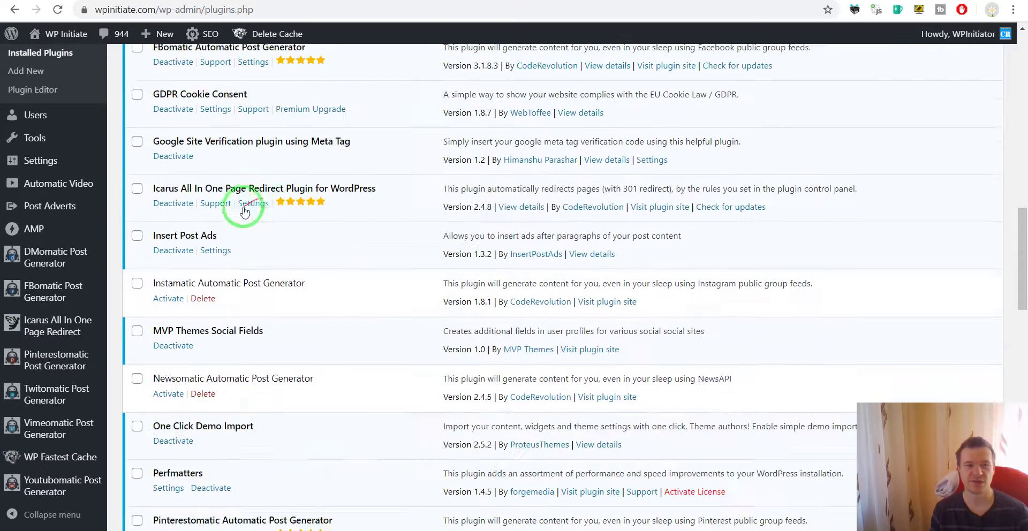
pyautogui.moveTo(188, 177); pyautogui.dragTo(353, 176)
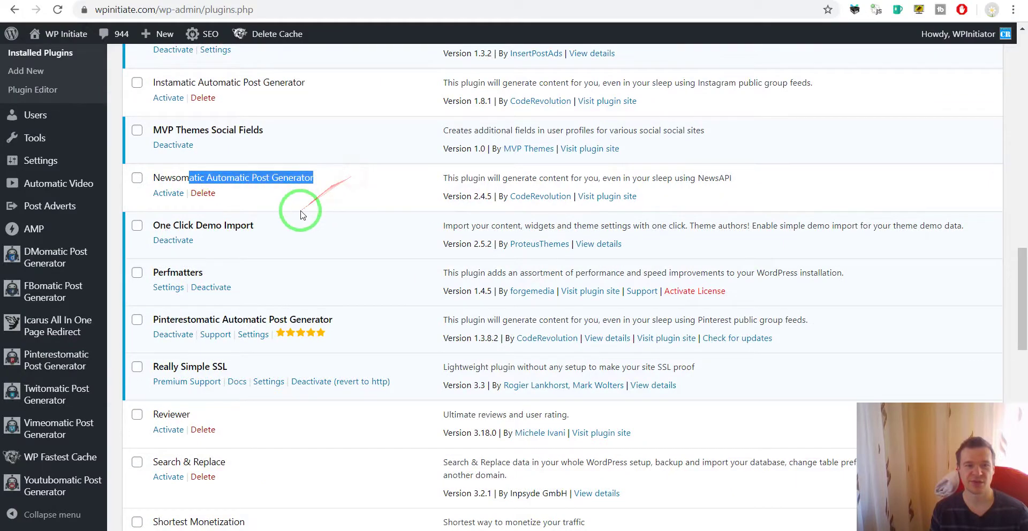
pyautogui.scroll(20, 298, 211)
pyautogui.click(184, 182)
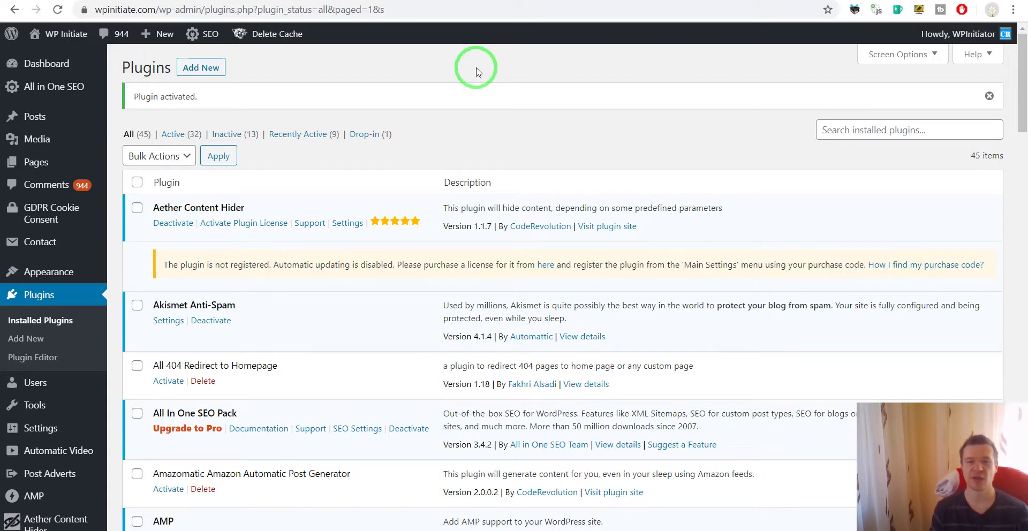
# - Deactivate Aether Content Hider, leaving 31 active and 14 inactive plugins
pyautogui.click(173, 222)
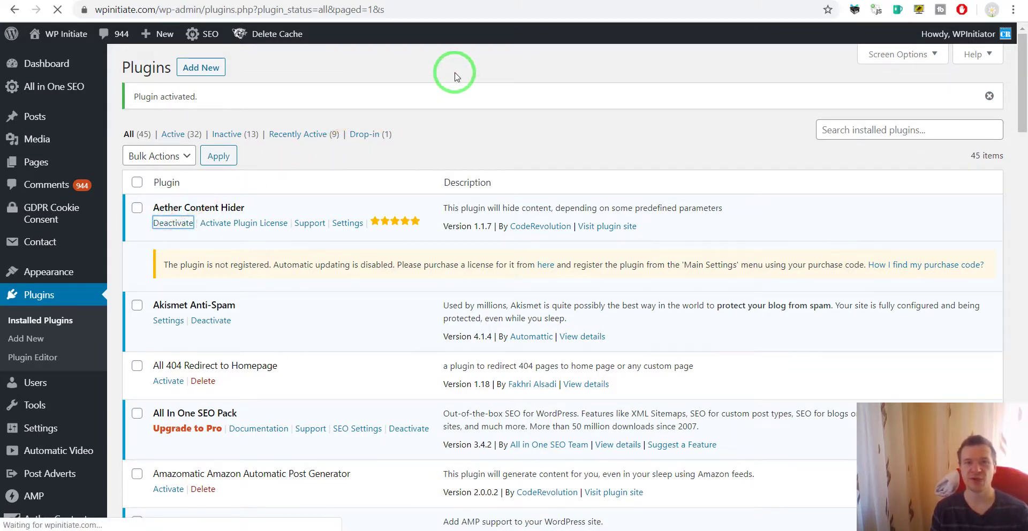
pyautogui.moveTo(399, 1); pyautogui.dragTo(506, 24)
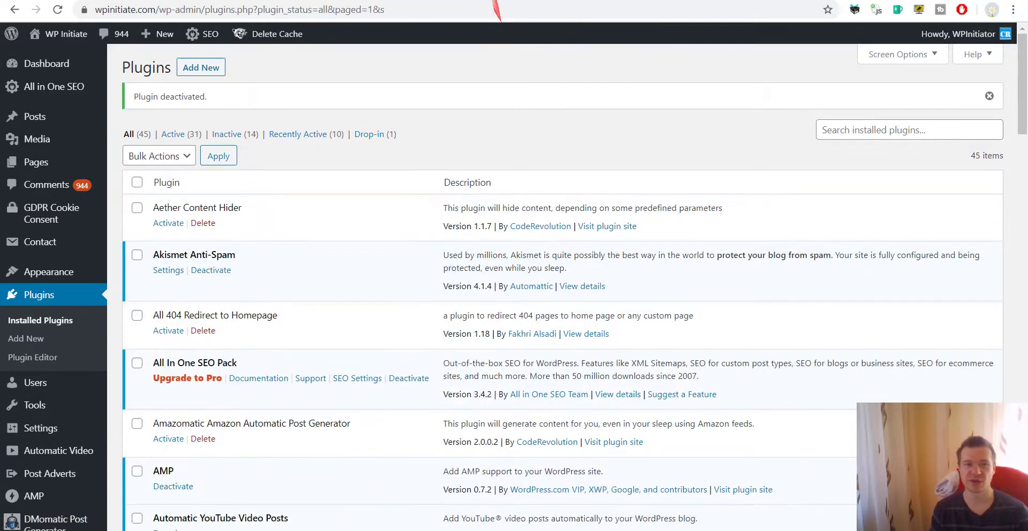
pyautogui.moveTo(359, 6)
pyautogui.mouseDown()
pyautogui.moveTo(377, 80)
pyautogui.moveTo(361, 5)
pyautogui.mouseUp()
# - Return to the cPanel File Manager showing the wp-content/plugins folder
pyautogui.click(369, 0)
pyautogui.moveTo(356, 39); pyautogui.dragTo(154, 317)
pyautogui.scroll(-1, 75, 321)
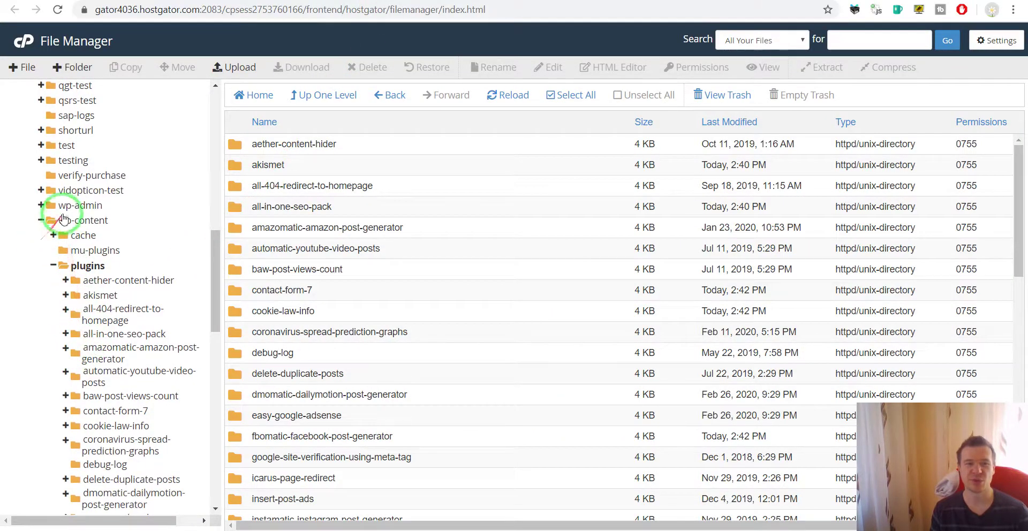
pyautogui.moveTo(63, 219)
pyautogui.mouseDown()
pyautogui.moveTo(23, 217)
pyautogui.moveTo(83, 220)
pyautogui.moveTo(90, 270)
pyautogui.moveTo(251, 252)
pyautogui.mouseUp()
pyautogui.scroll(-1, 134, 307)
# - Switch back to the WordPress Plugins tab listing 45 plugins with Aether Content Hider inactive
pyautogui.scroll(-1, 134, 307)
pyautogui.moveTo(109, 267); pyautogui.dragTo(471, 16)
pyautogui.hotkey('ctrl', 'Tab')
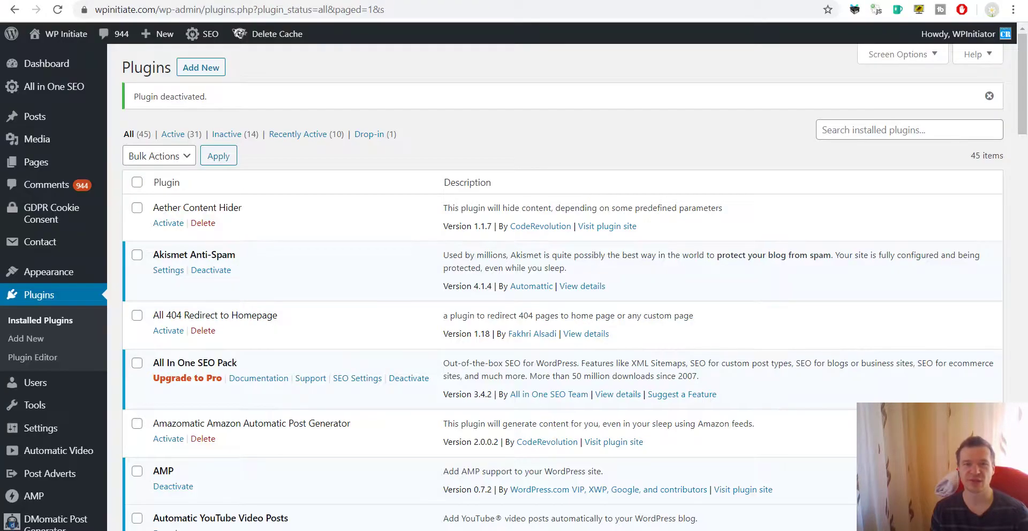